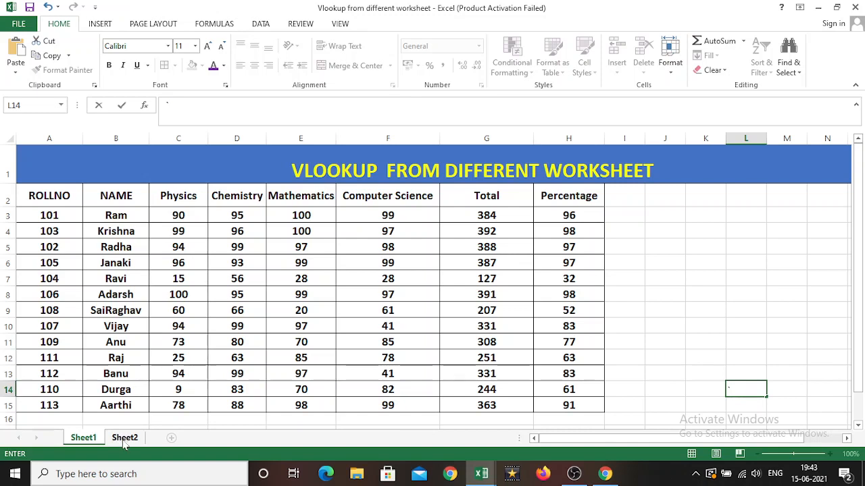
- Compare the student marks table on Sheet1 with the registration list on Sheet2, and review the VLOOKUP syntax notes there
click(125, 441)
click(124, 440)
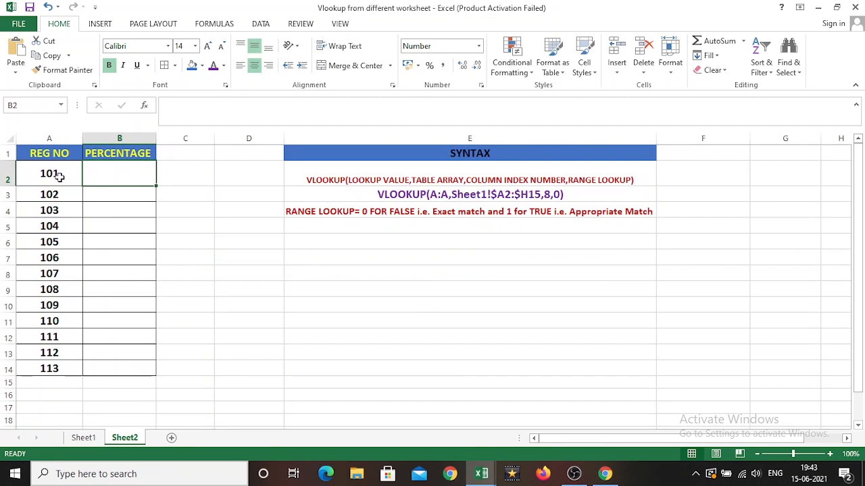
click(95, 438)
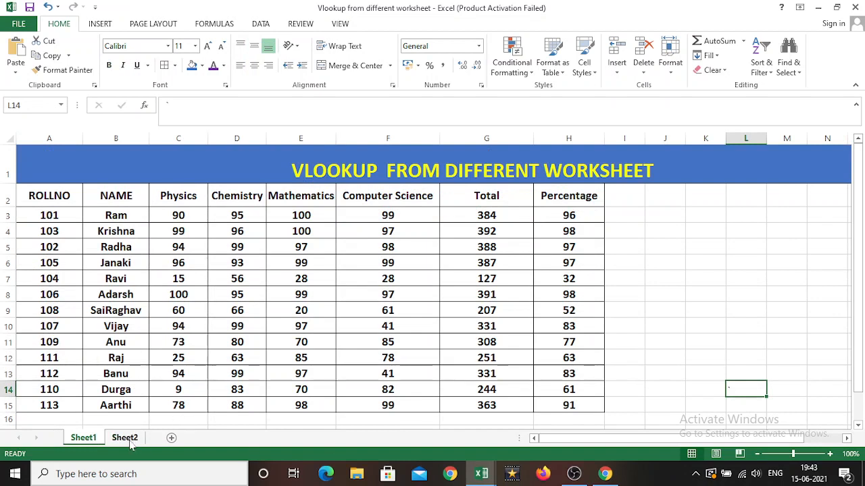
click(49, 217)
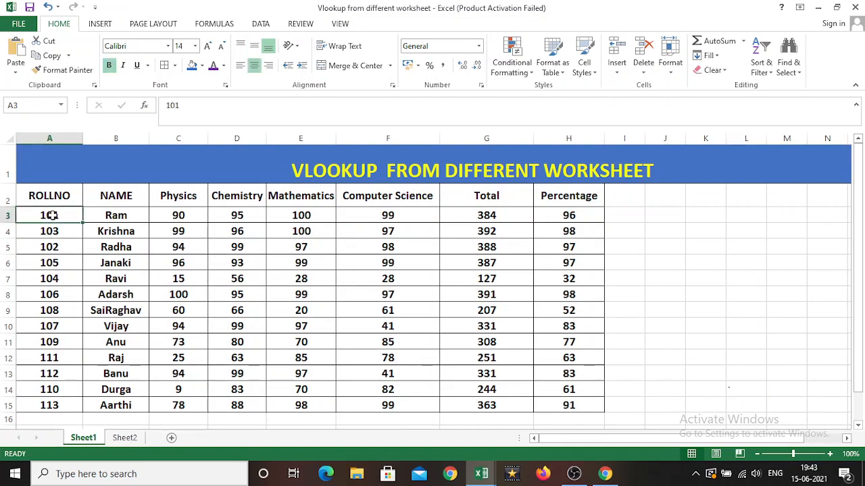
click(590, 217)
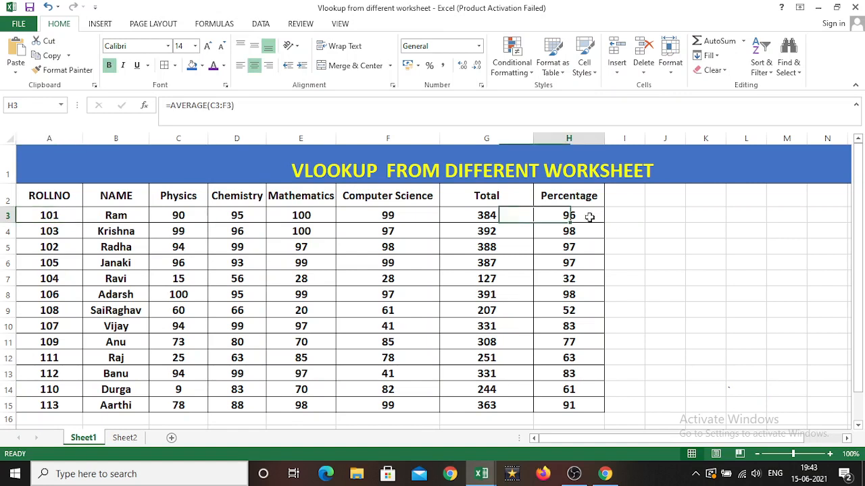
click(124, 438)
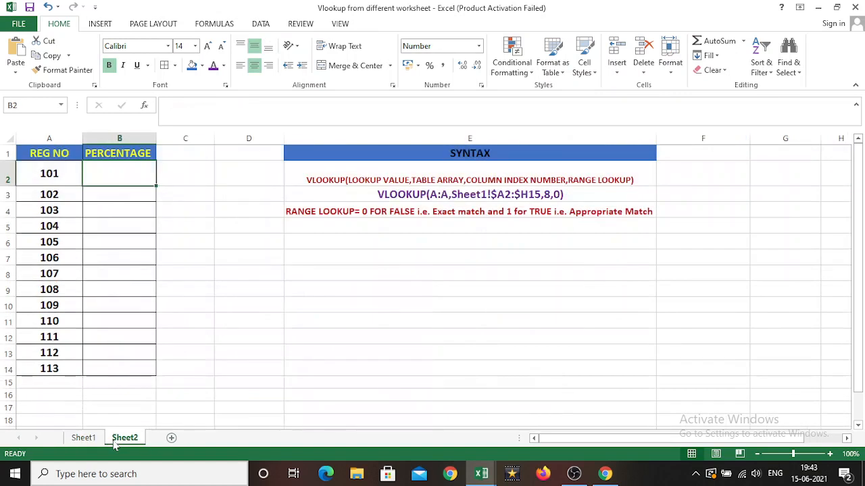
right_click(112, 175)
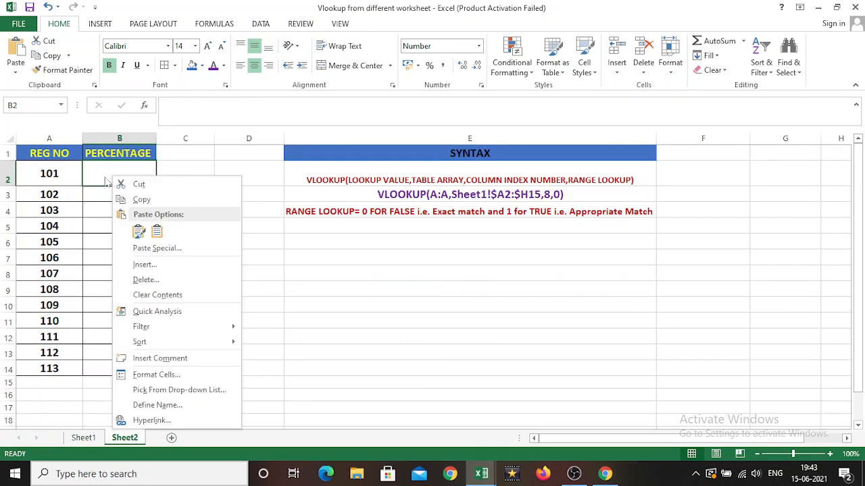
key(Escape)
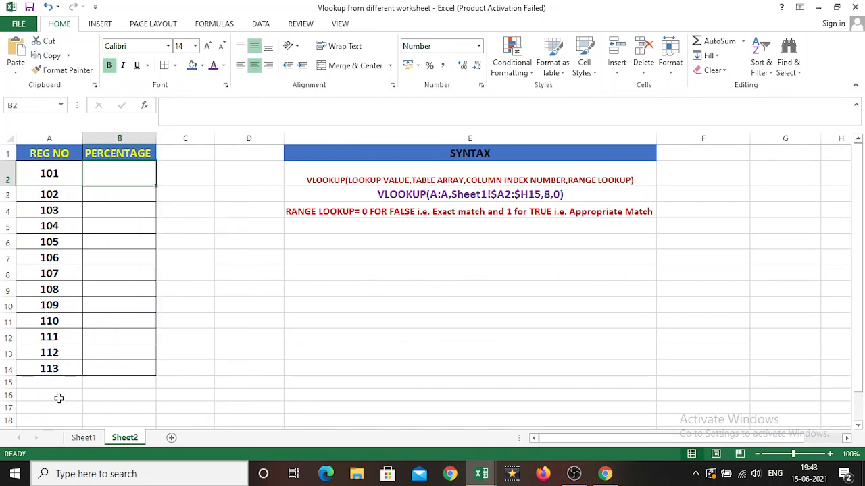
click(81, 438)
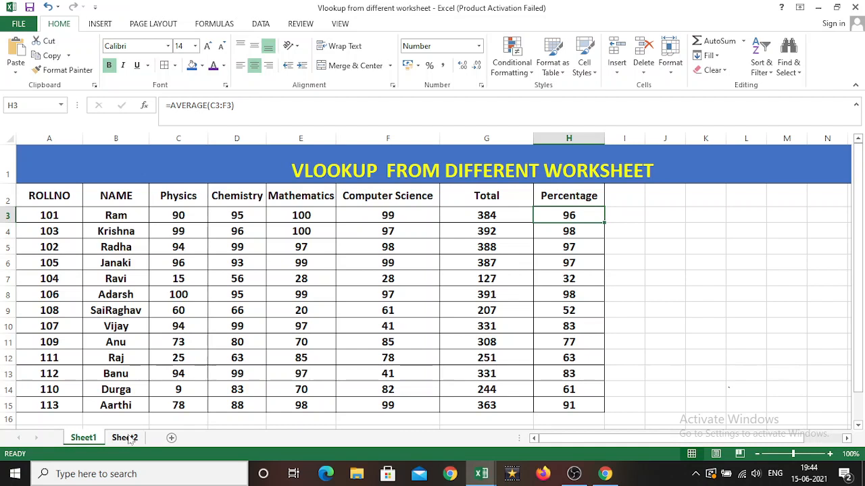
click(128, 438)
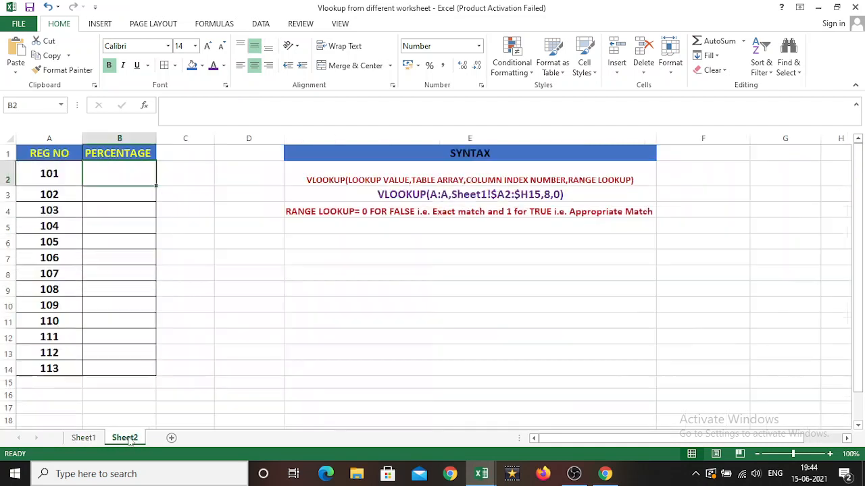
double_click(106, 178)
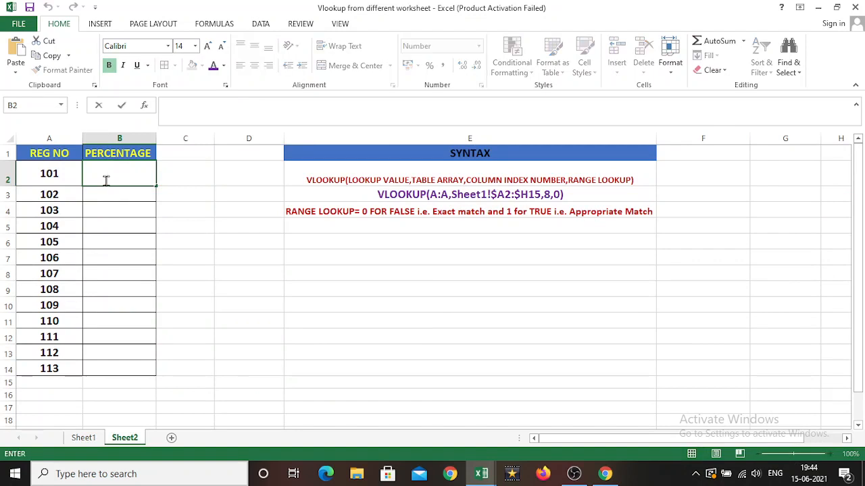
click(408, 194)
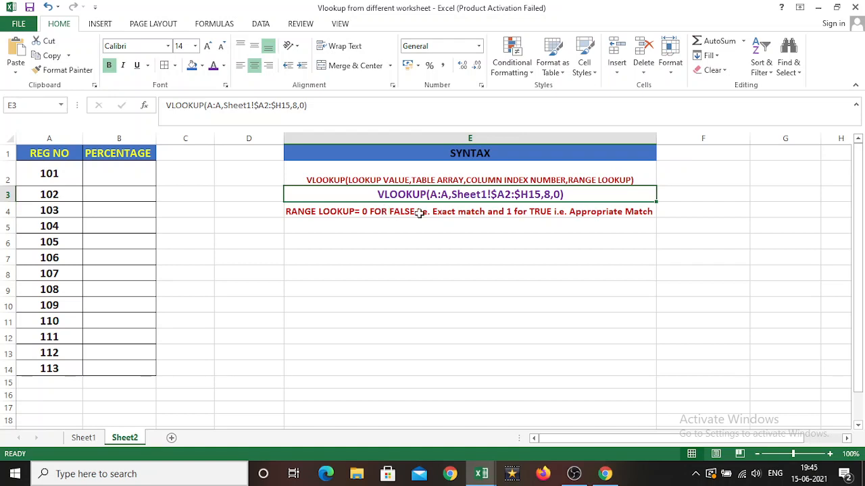
click(497, 215)
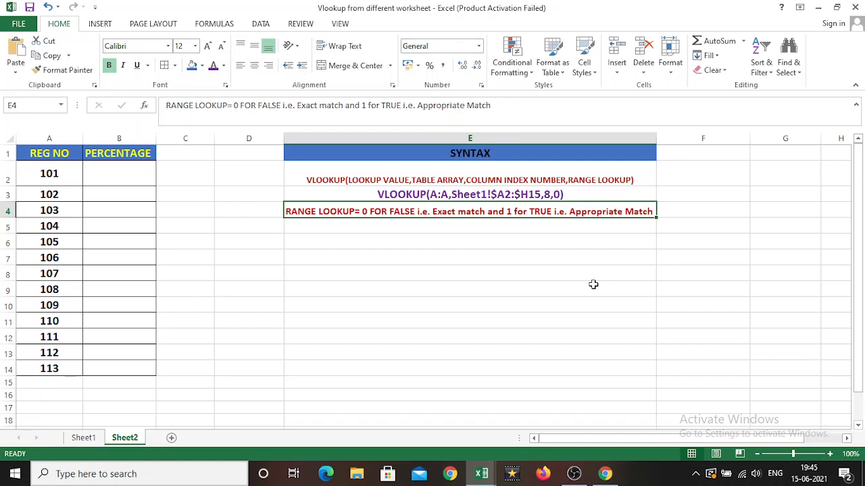
- Start a VLOOKUP formula in cell B2 of Sheet2 with the whole column A as the lookup value
click(139, 184)
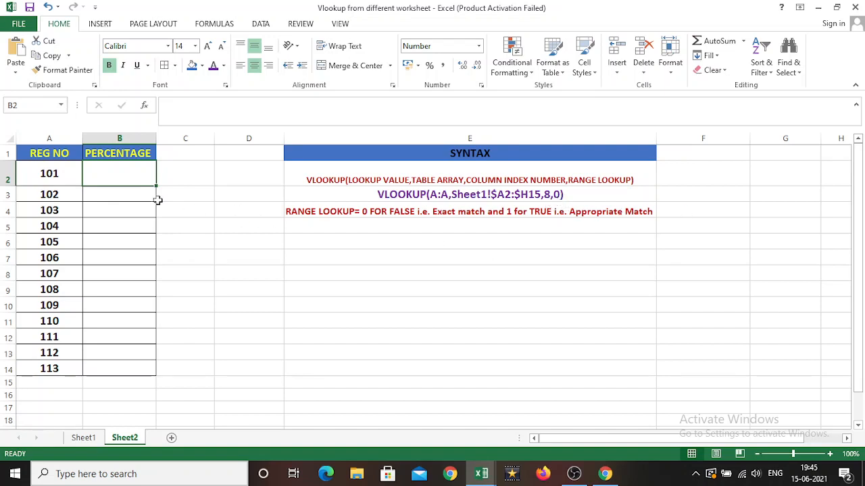
double_click(121, 175)
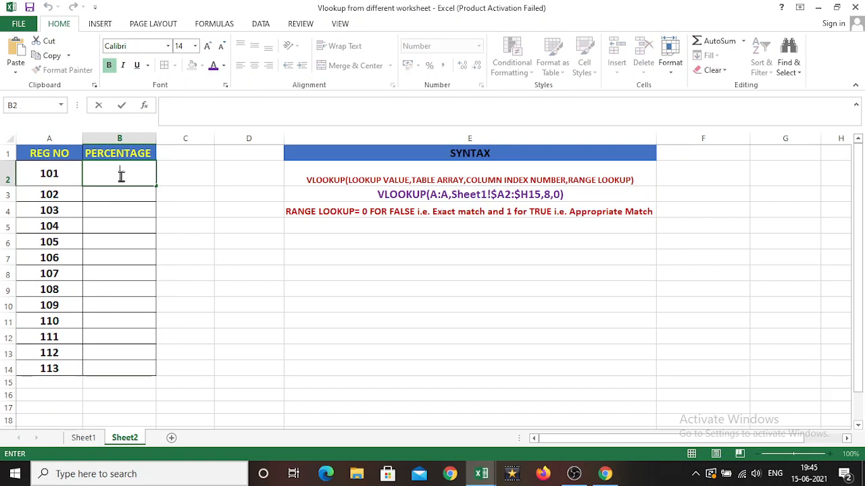
text(=vo)
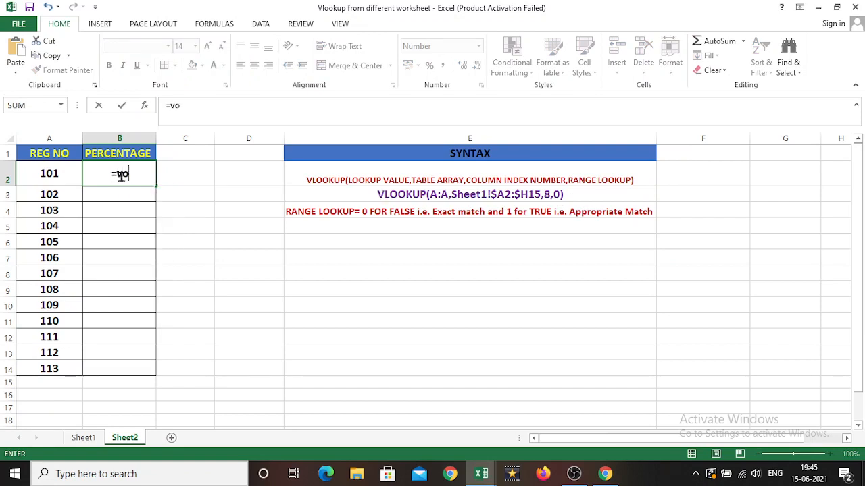
key(BackSpace)
text(loo)
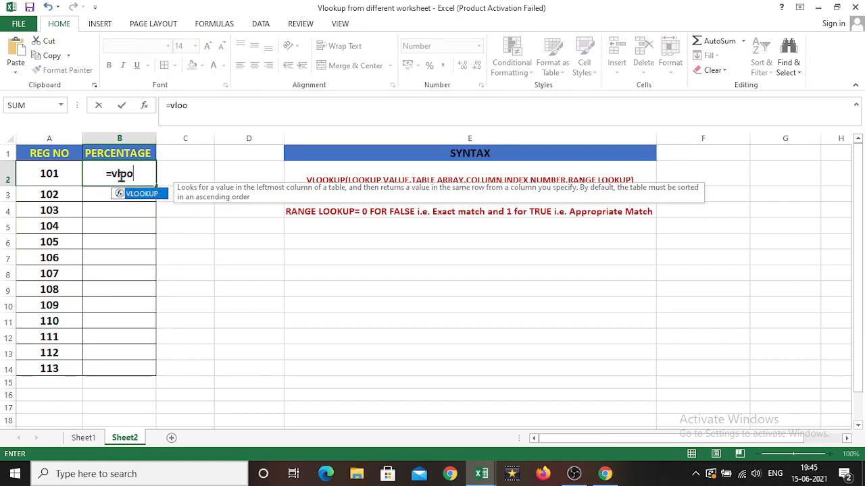
double_click(133, 194)
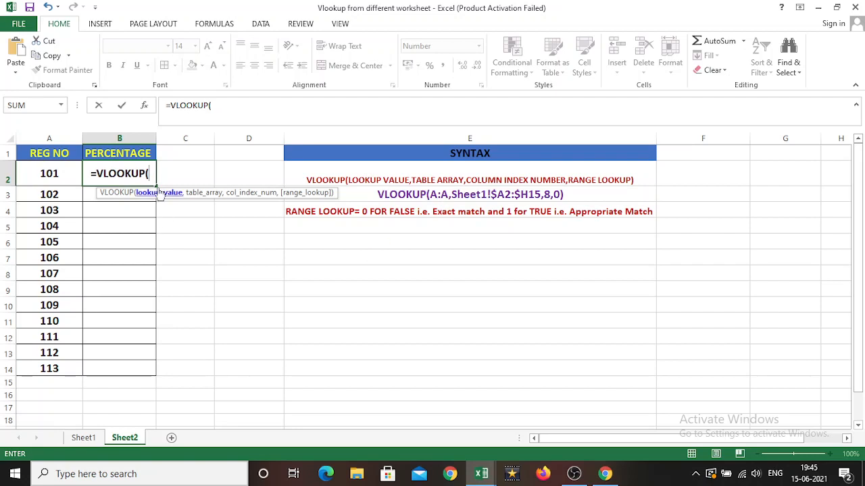
click(39, 135)
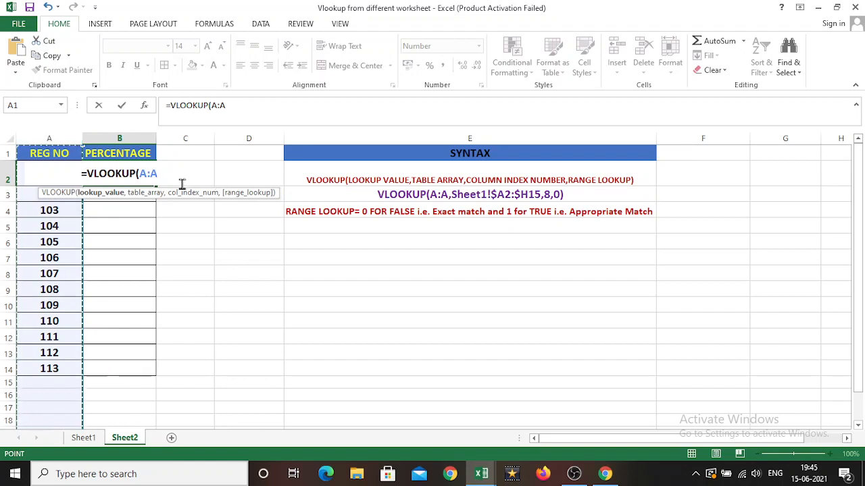
text(,)
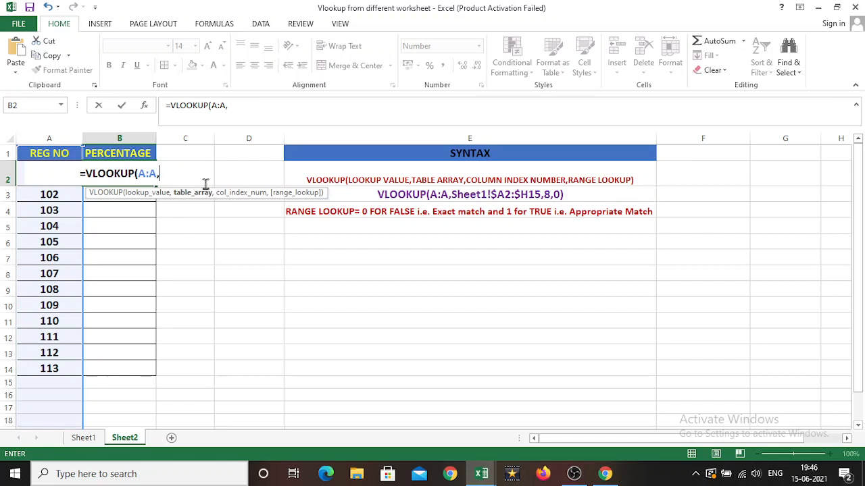
- Add the range A2:H15 on Sheet1 as the formula's table array, followed by a comma
click(84, 438)
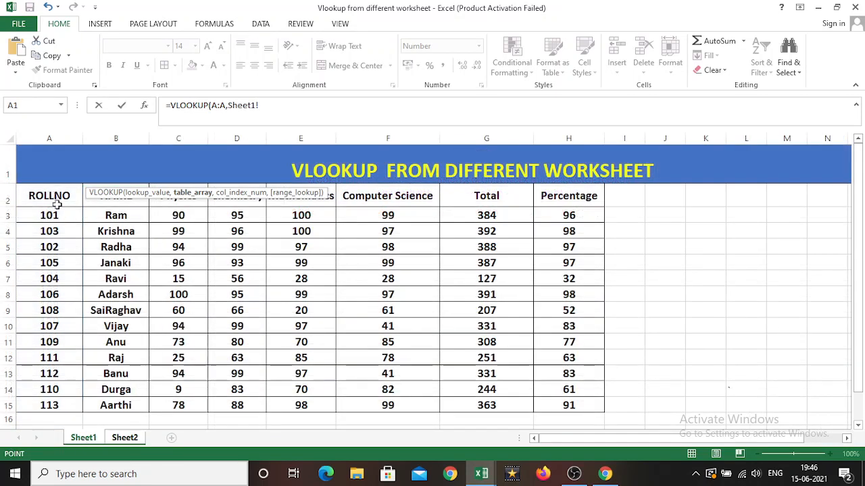
drag(49, 196, 560, 325)
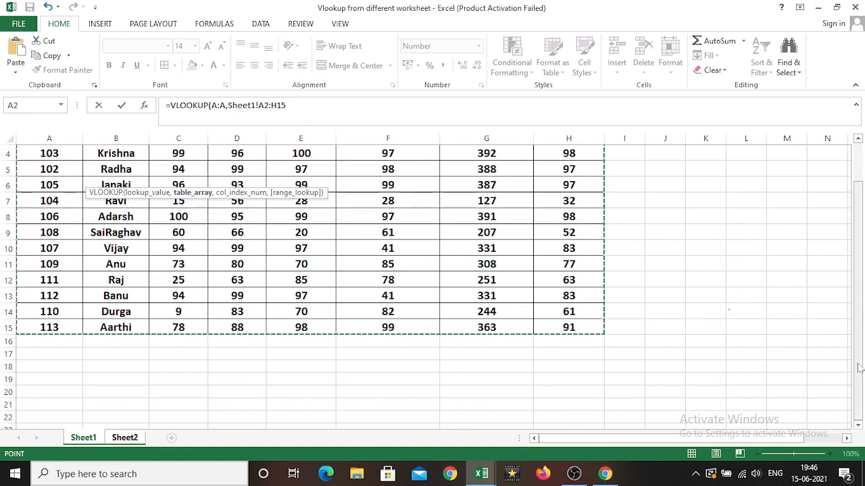
drag(858, 388, 863, 323)
click(309, 107)
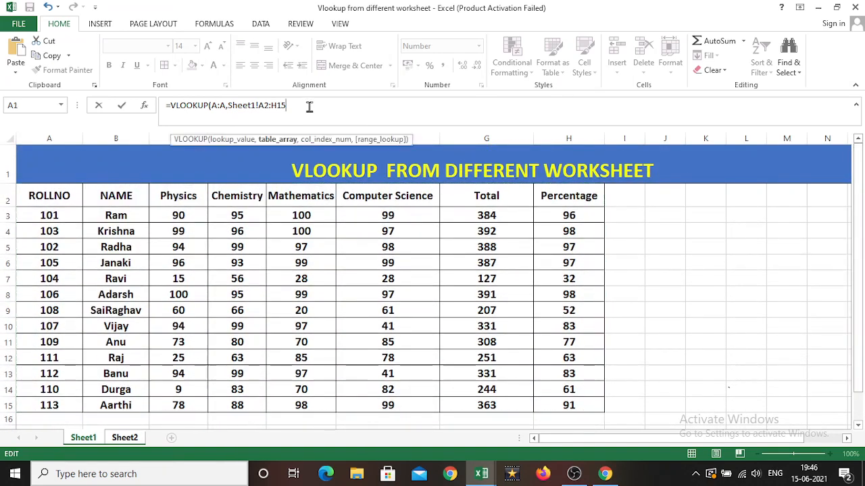
text(,)
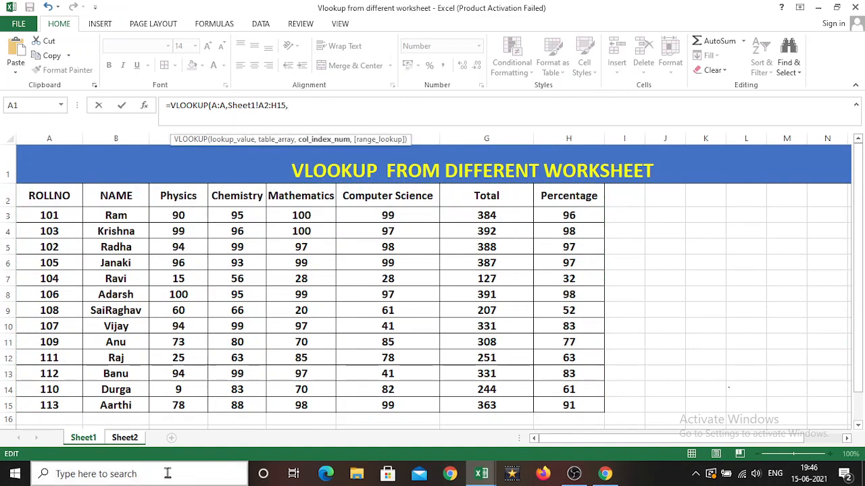
- Go back to Sheet2 and remove the stray Sheet2! reference from the end of the formula
click(122, 437)
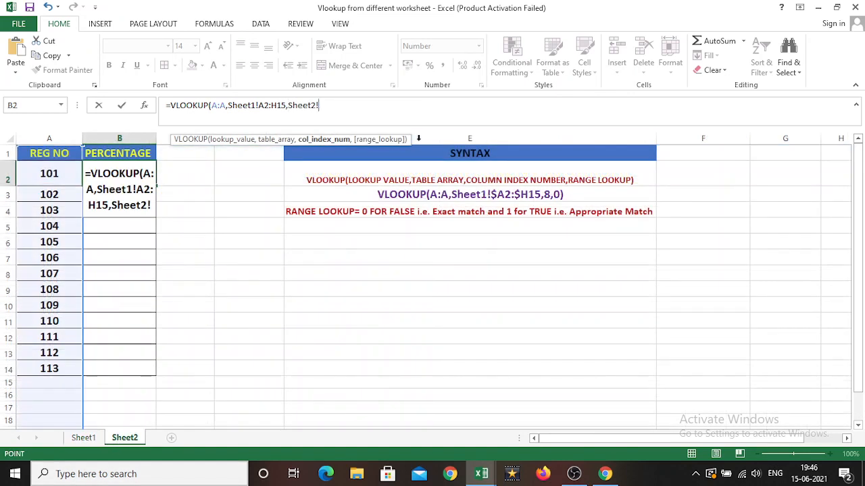
key(BackSpace)
key(BackSpace)
key(BackSpace)
key(BackSpace)
key(BackSpace)
key(BackSpace)
key(BackSpace)
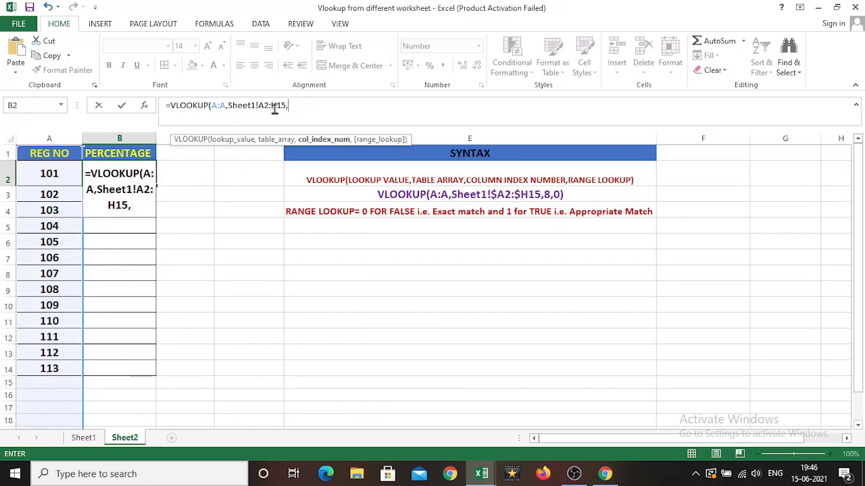
- Make the table array's column references absolute so that it reads Sheet1!$A2:$H15
click(259, 106)
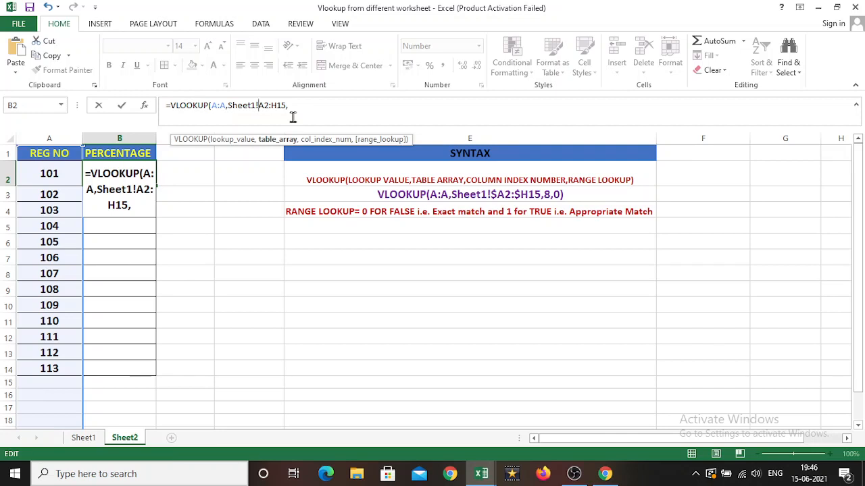
text($)
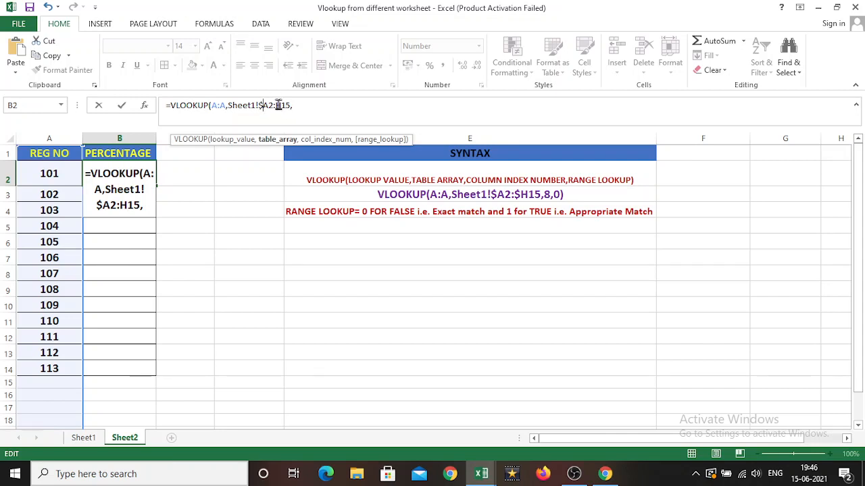
click(278, 104)
text($)
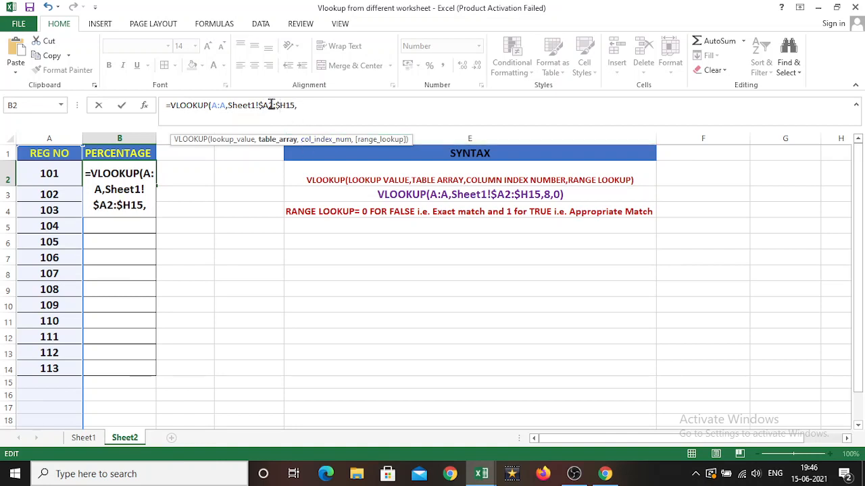
click(321, 107)
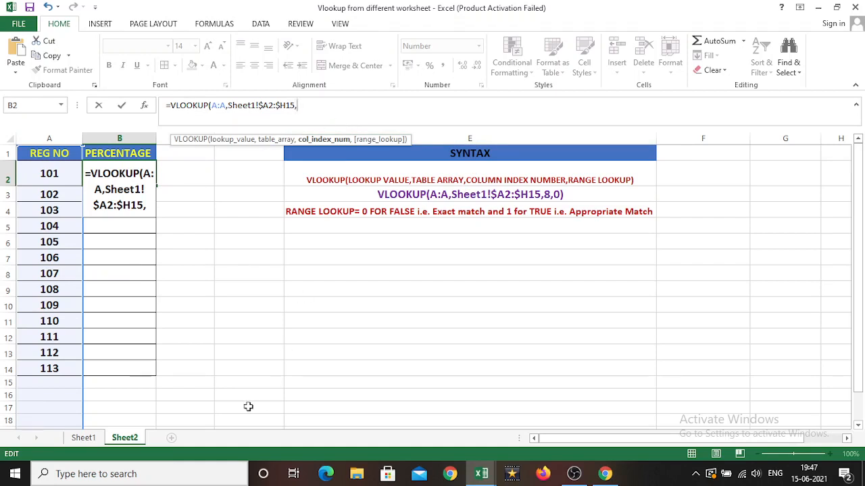
- Check the column order of the Sheet1 table, return to Sheet2 and clear the stray sheet reference from the formula
click(83, 440)
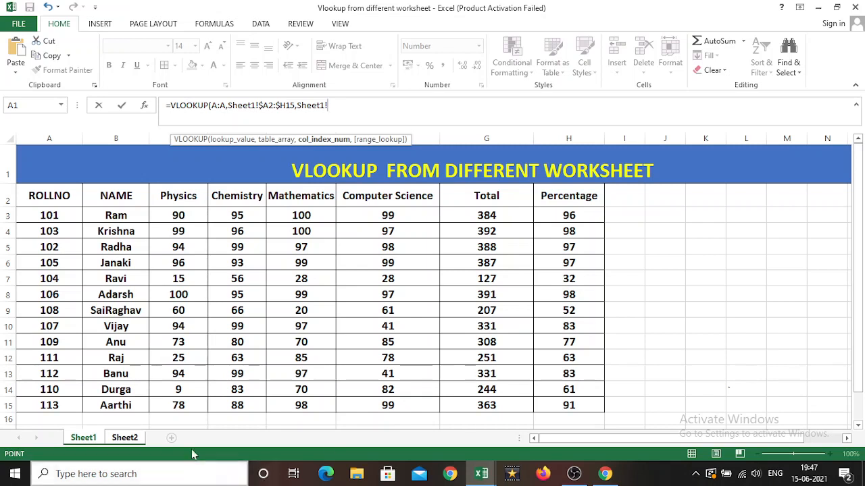
click(124, 437)
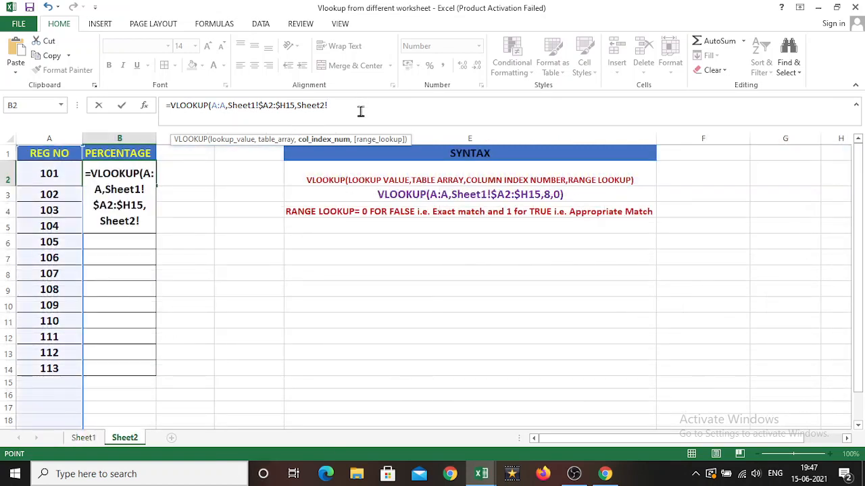
key(BackSpace)
key(BackSpace)
key(BackSpace)
key(BackSpace)
key(BackSpace)
key(BackSpace)
key(BackSpace)
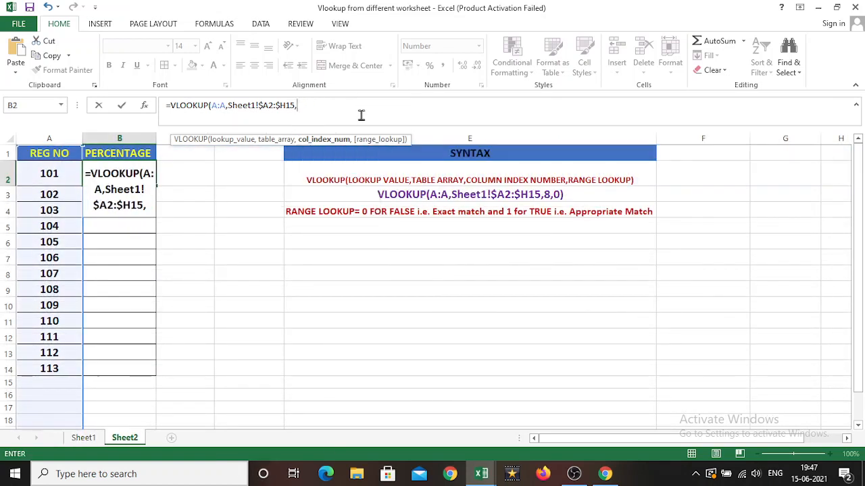
- Complete the VLOOKUP formula in B2 with column index 8 and range lookup 0, and fill it down through B14
text(8)
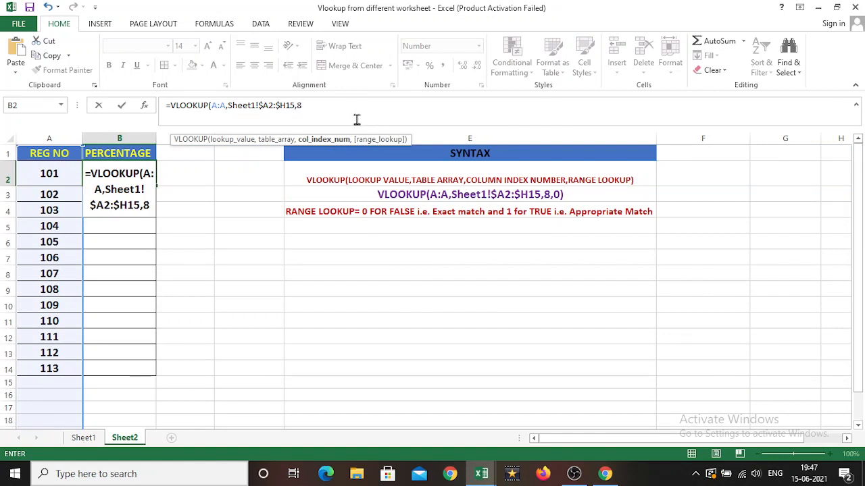
text(,)
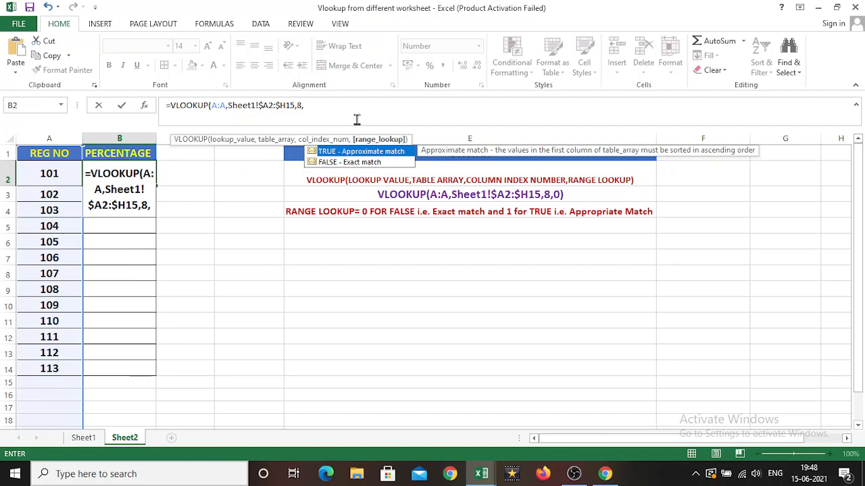
text(0)
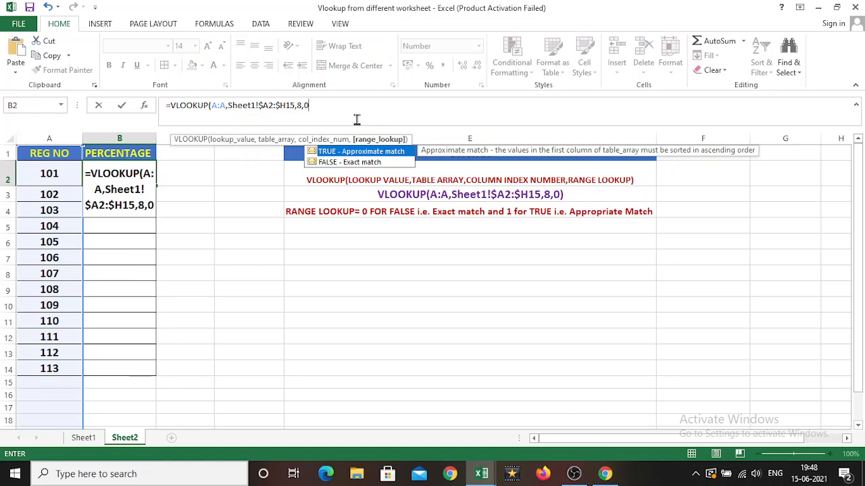
text())
key(Return)
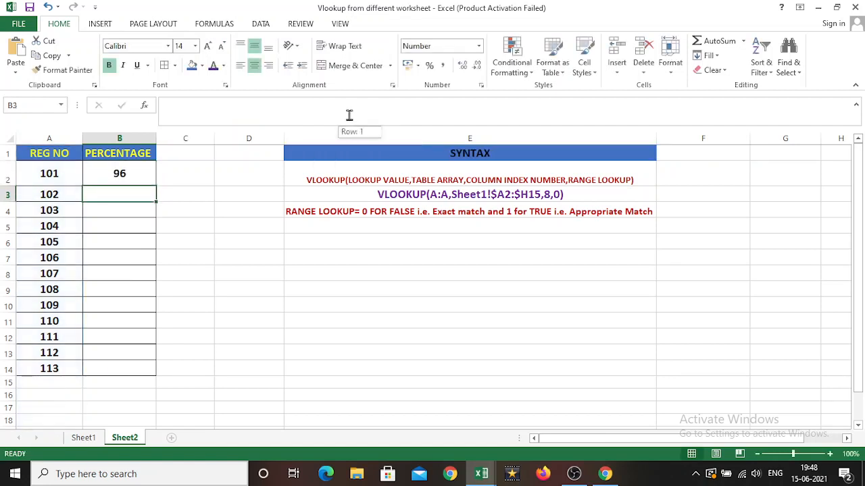
click(134, 173)
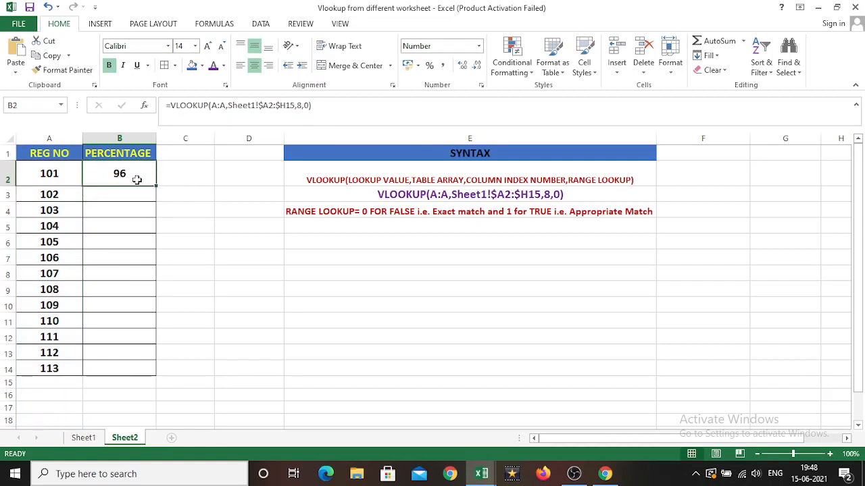
drag(154, 186, 167, 373)
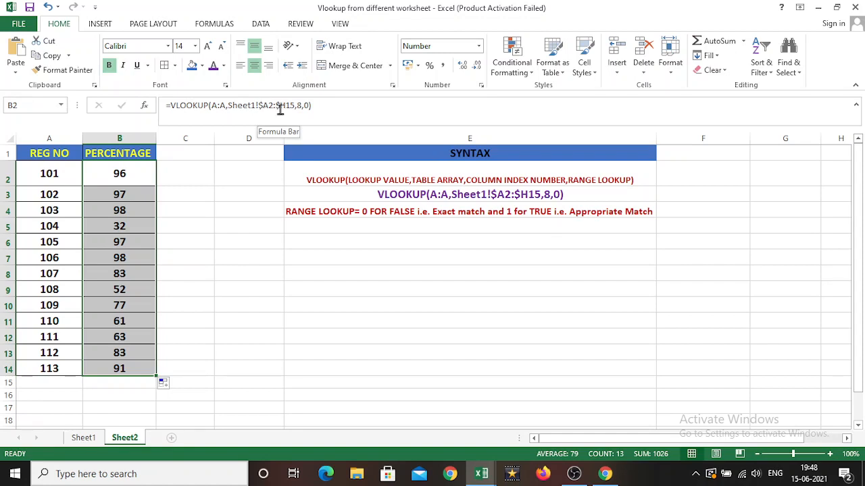
- Check the percentage in B3 against the Percentage value for the same roll number in row 5 of Sheet1
click(70, 197)
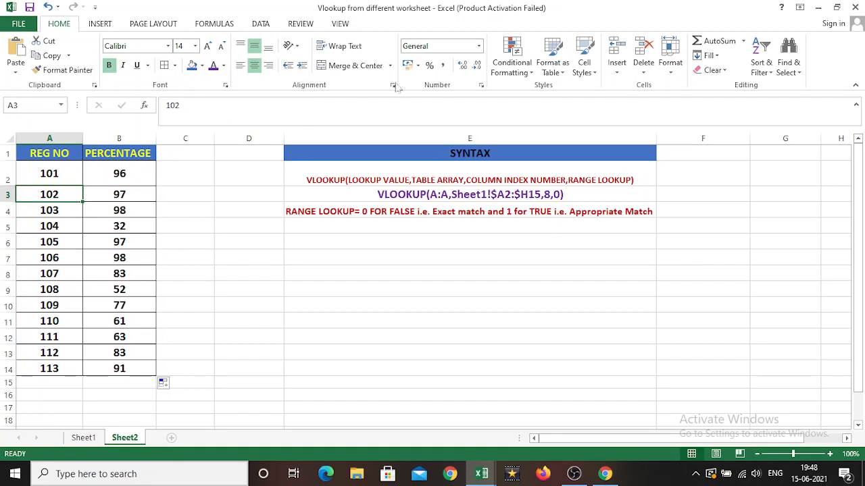
click(106, 193)
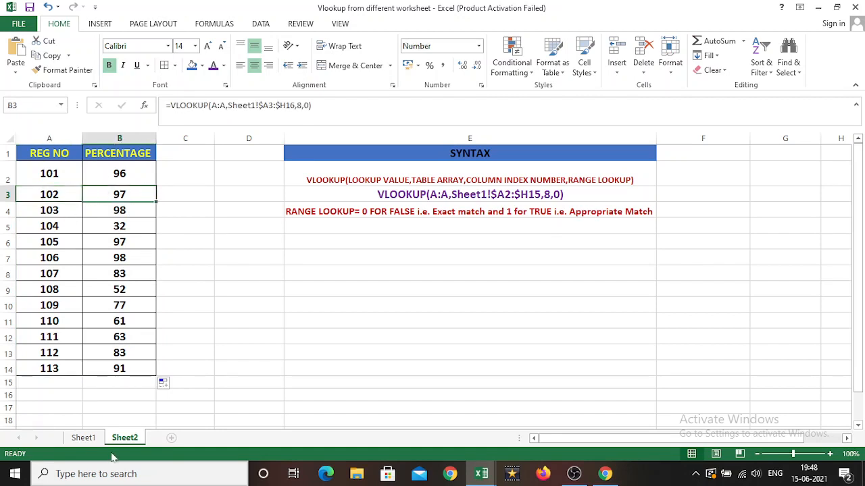
click(86, 440)
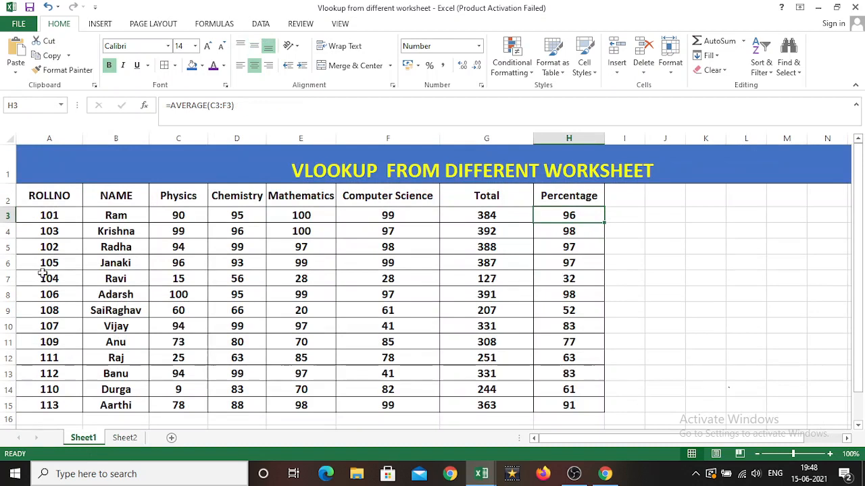
click(47, 247)
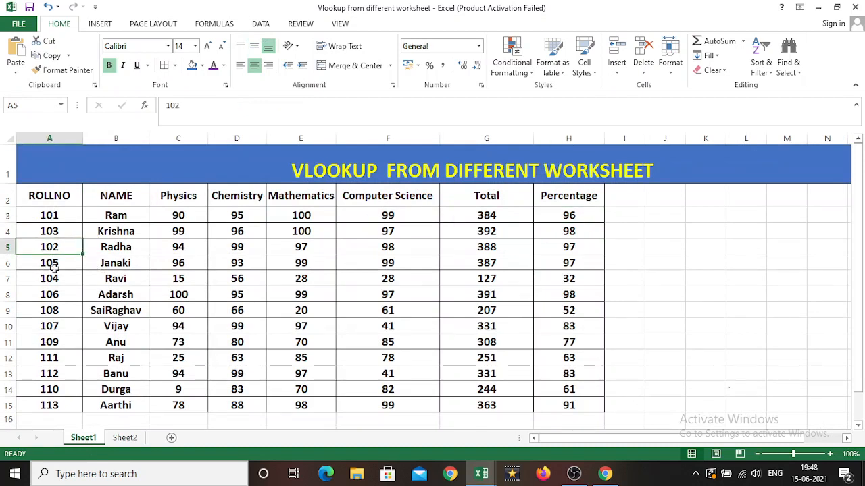
click(6, 248)
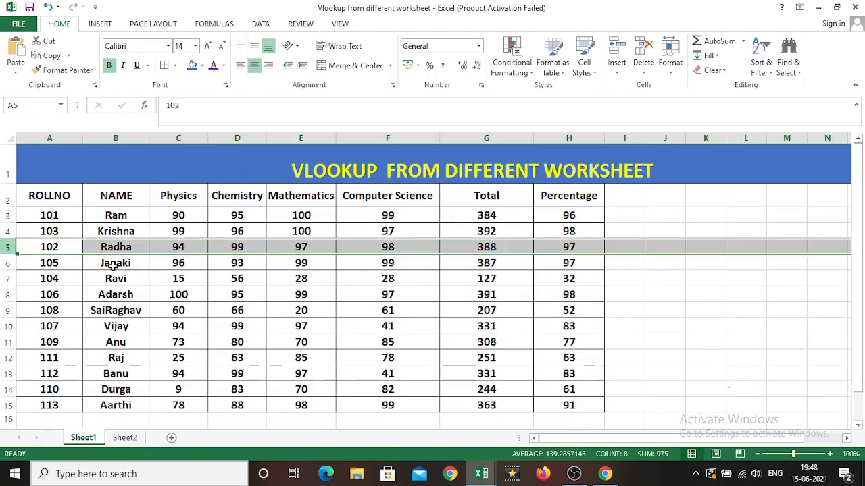
click(570, 248)
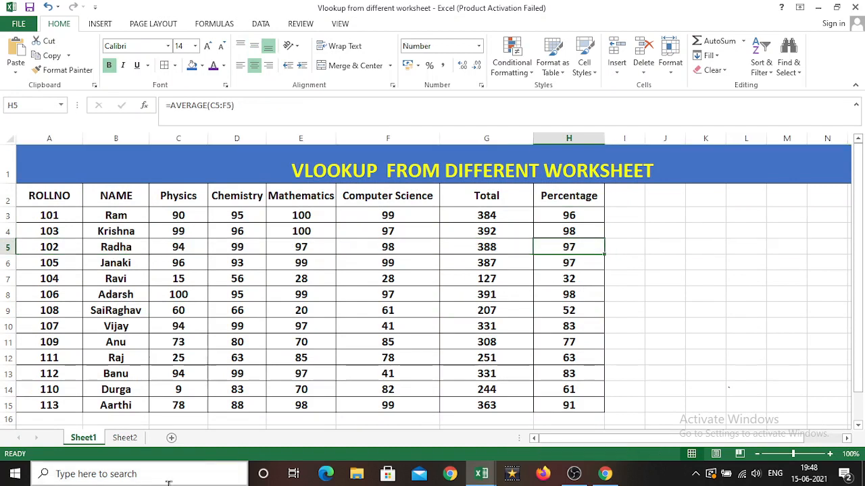
- Compare the Sheet2 percentage in B11 with the matching roll number's record in row 14 of Sheet1
click(126, 438)
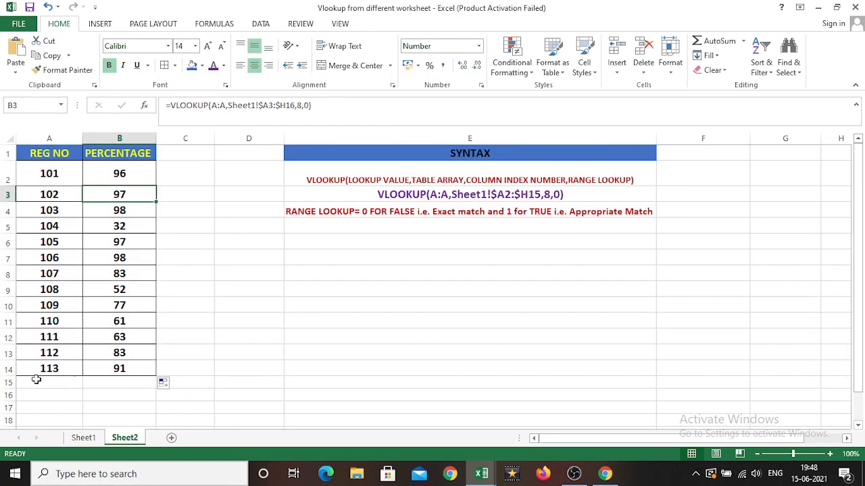
click(25, 323)
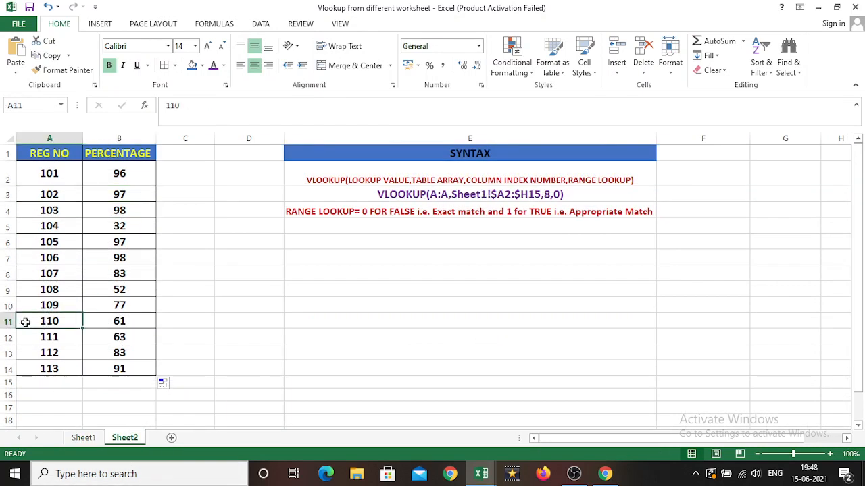
click(83, 438)
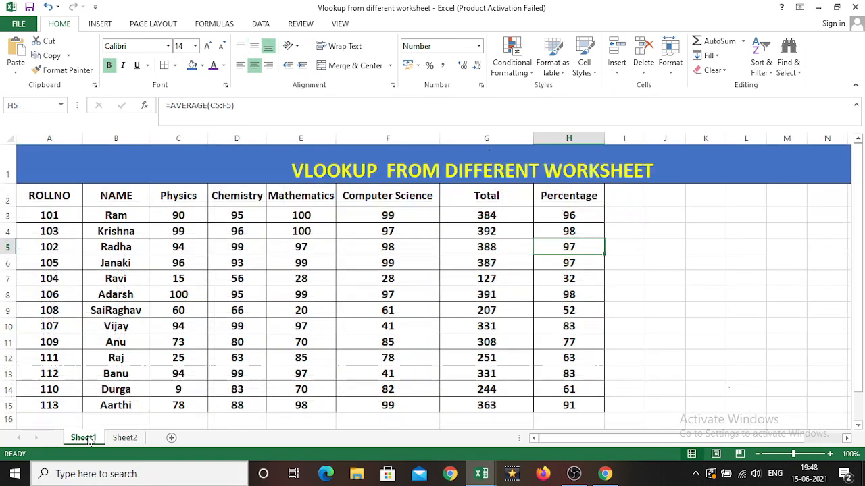
click(61, 386)
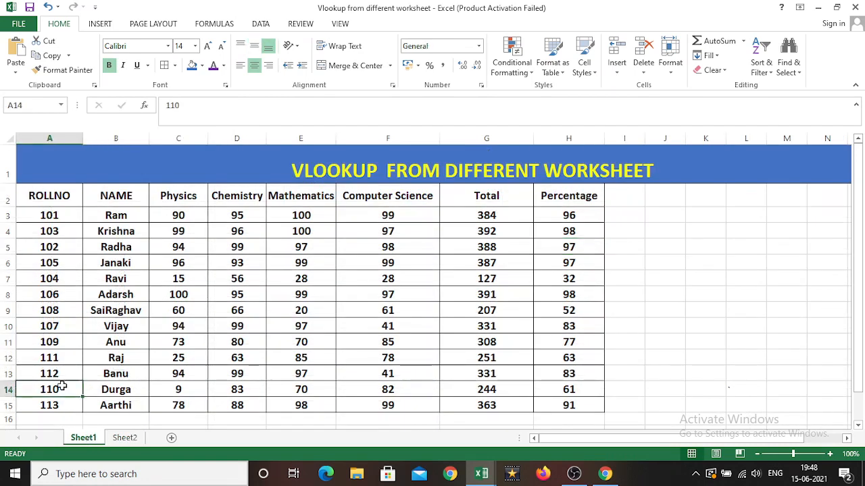
click(8, 389)
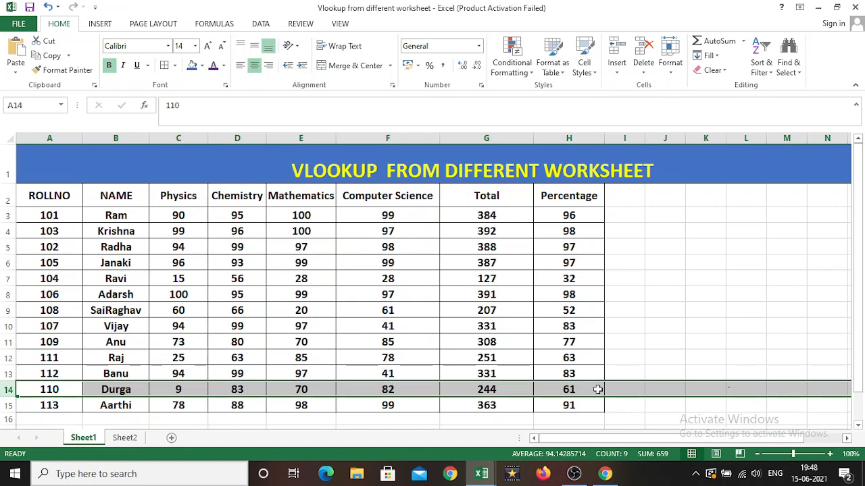
click(124, 438)
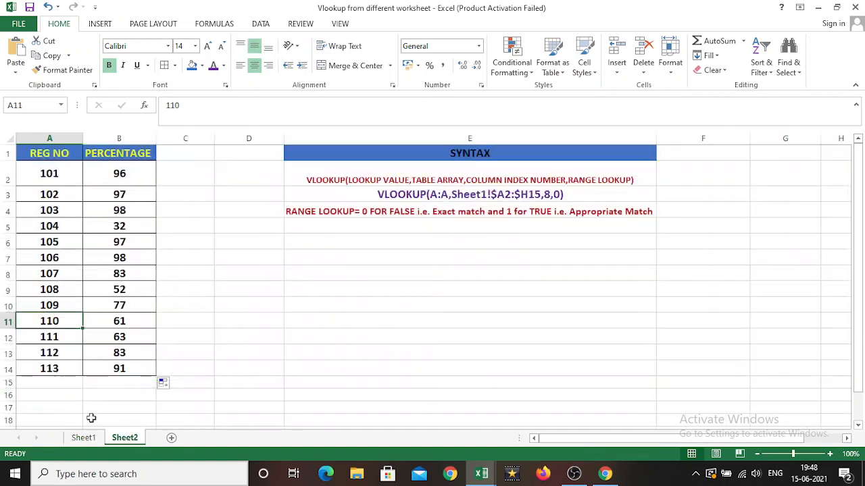
click(102, 320)
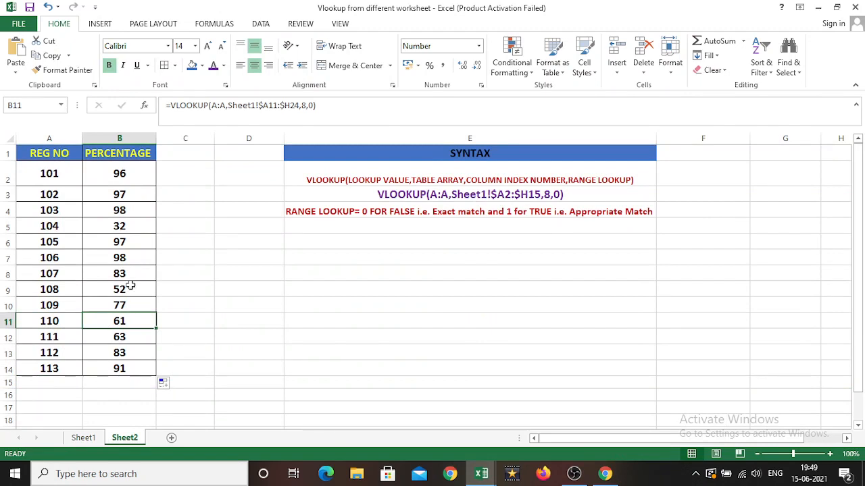